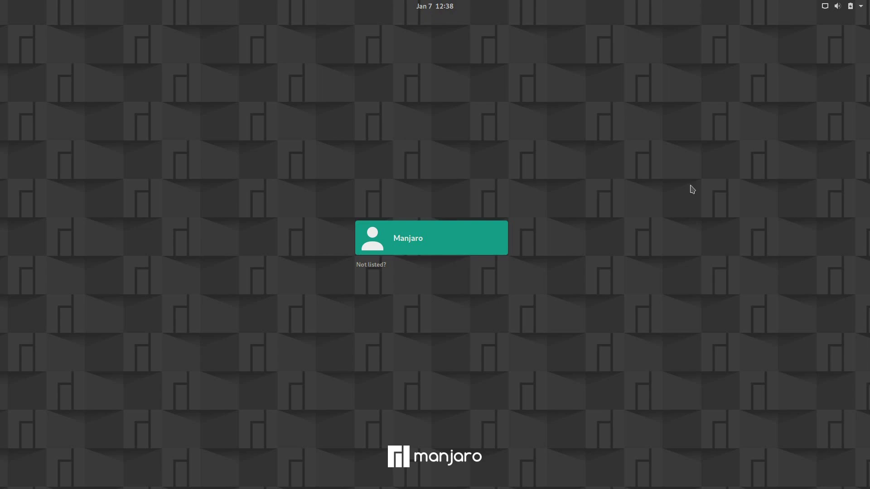
# Sign in to the Manjaro account at the GDM login screen using the account password.
pyautogui.click(412, 243)
pyautogui.write('manjaro')
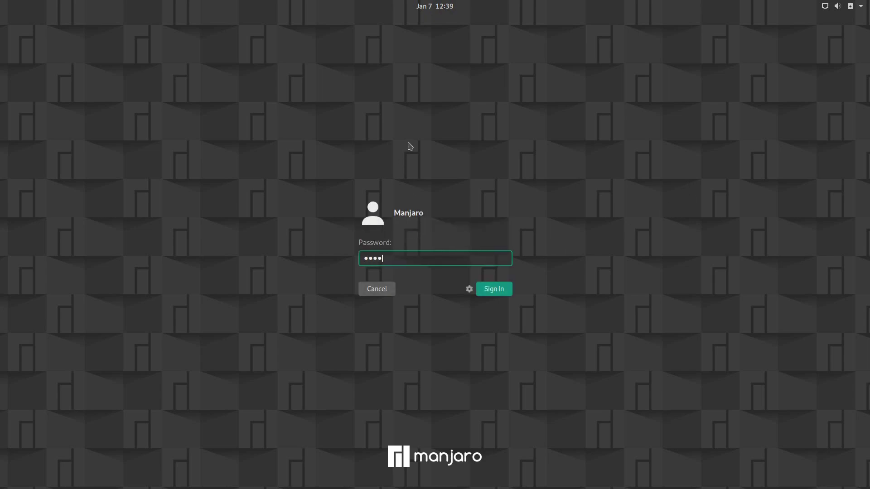
pyautogui.press('Return')
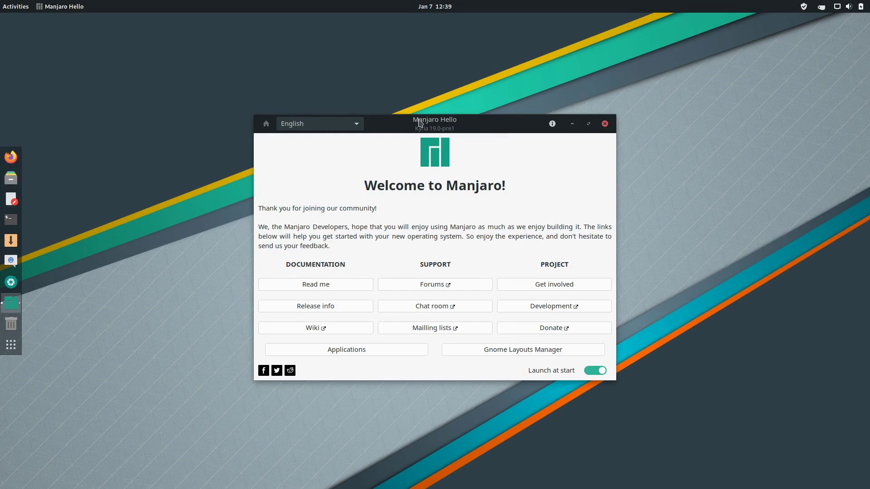
# Move the Manjaro Hello welcome window to the lower right of the desktop.
pyautogui.moveTo(419, 122); pyautogui.dragTo(665, 223)
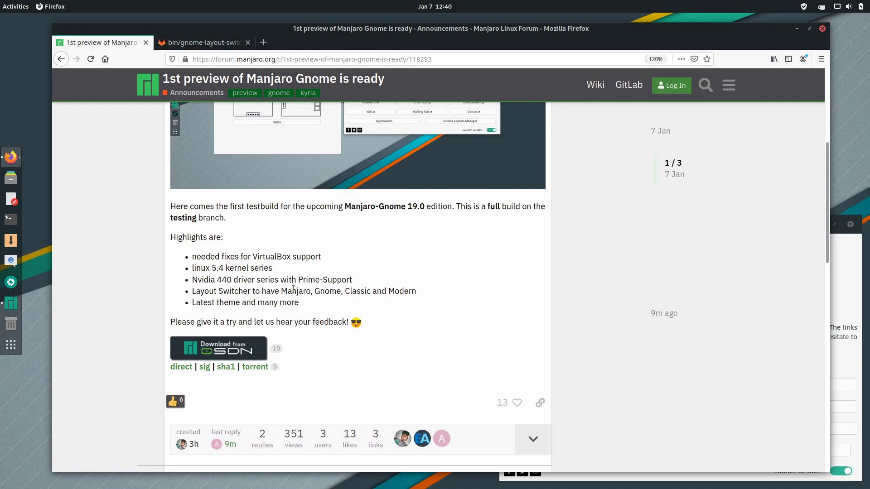
# Scroll the forum post, minimise Firefox, and drag Manjaro Hello back to the centre.
pyautogui.scroll(3, 293, 289)
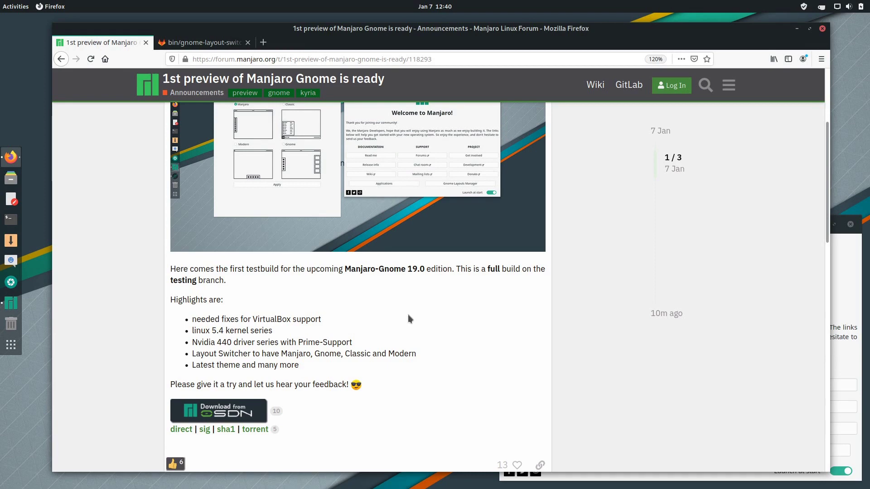
pyautogui.scroll(-4, 407, 314)
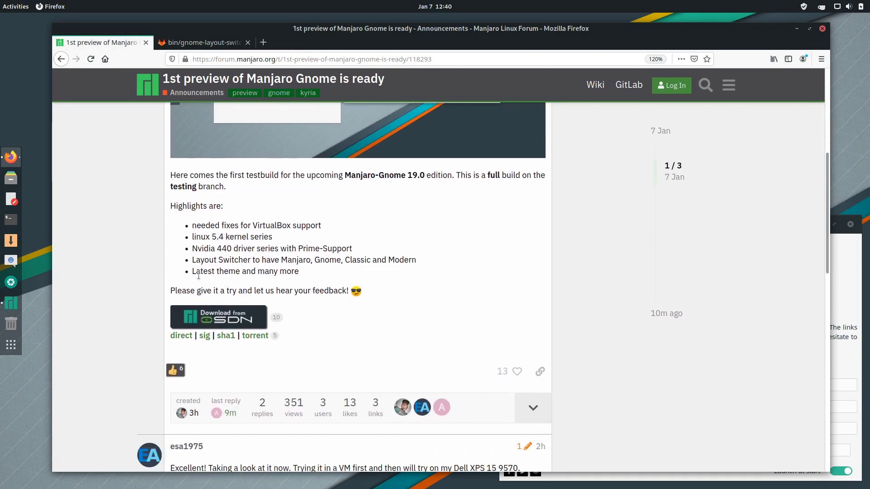
pyautogui.scroll(3, 462, 281)
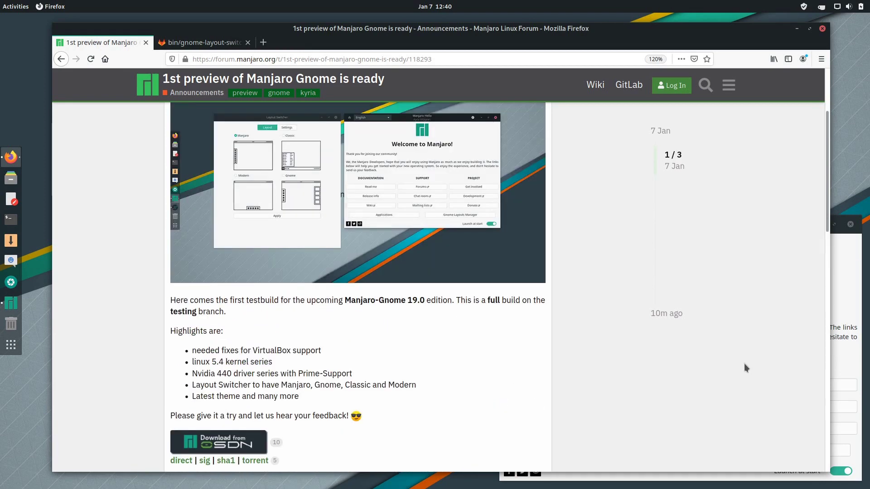
pyautogui.click(796, 28)
pyautogui.moveTo(627, 202); pyautogui.dragTo(408, 107)
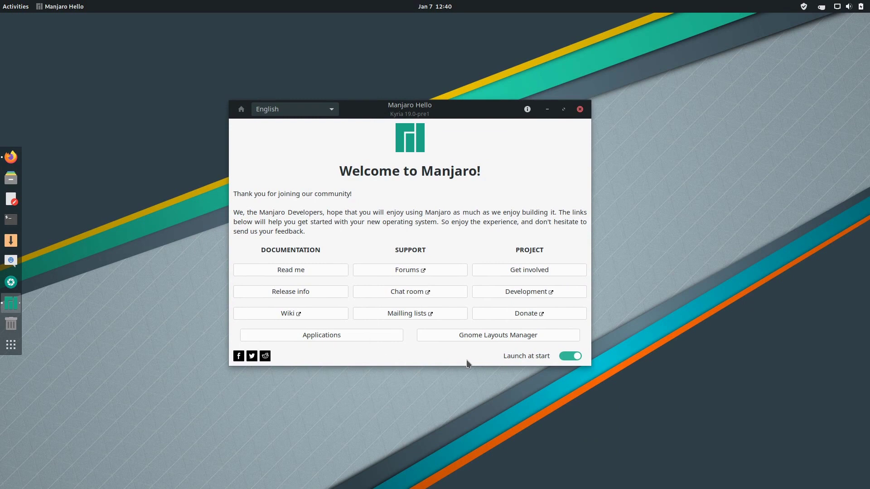
# Open the Gnome Layouts Manager, glance at the dock's settings menu, and reposition the window.
pyautogui.click(476, 336)
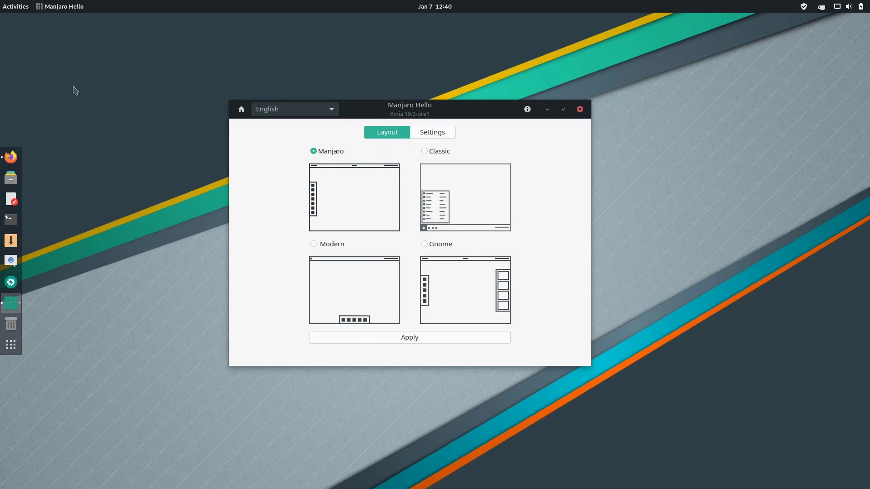
pyautogui.rightClick(11, 345)
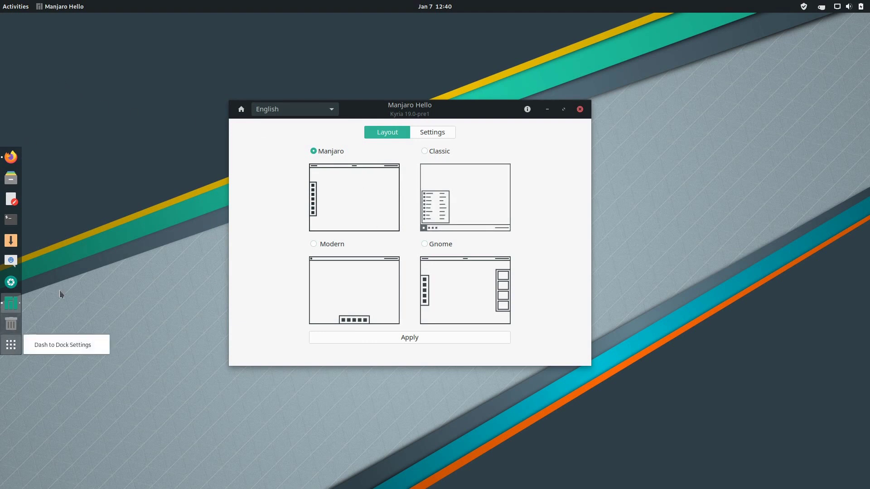
pyautogui.click(64, 256)
pyautogui.moveTo(394, 112); pyautogui.dragTo(386, 117)
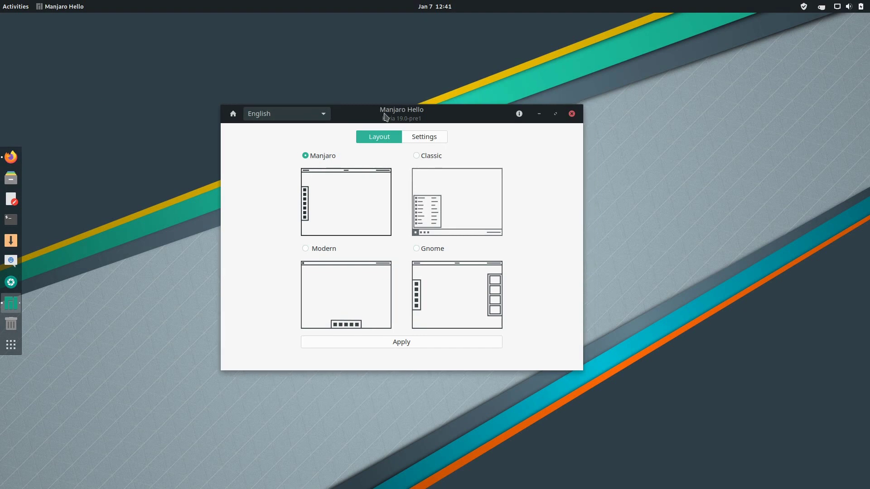
pyautogui.moveTo(385, 117)
pyautogui.mouseDown()
pyautogui.moveTo(179, 122)
pyautogui.moveTo(398, 124)
pyautogui.mouseUp()
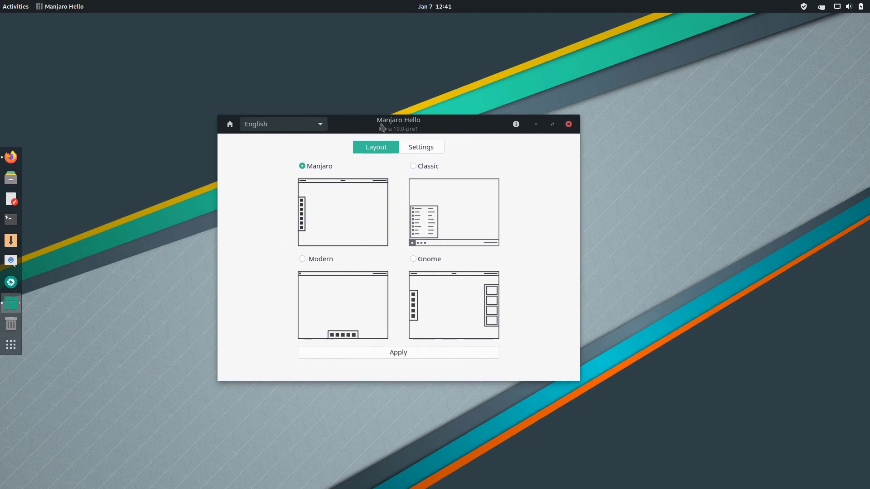
# Apply the Classic layout, try its Arc Menu launcher, then select the Modern layout.
pyautogui.click(414, 166)
pyautogui.click(405, 352)
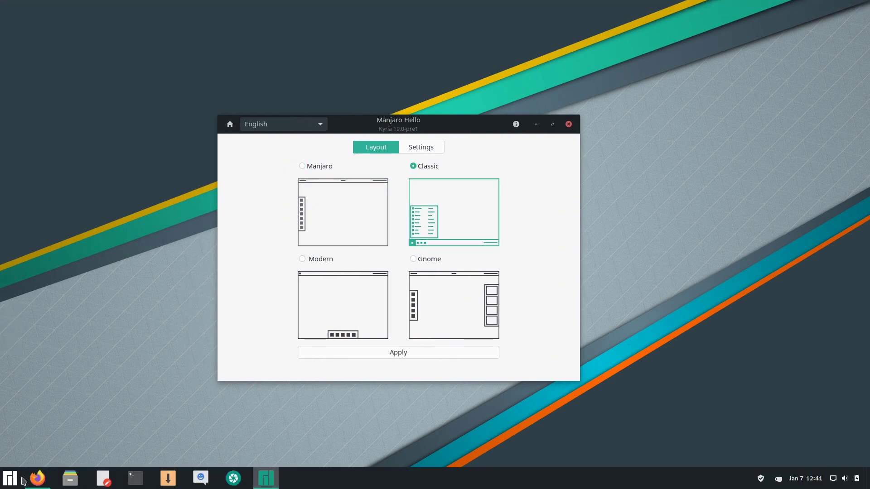
pyautogui.rightClick(13, 480)
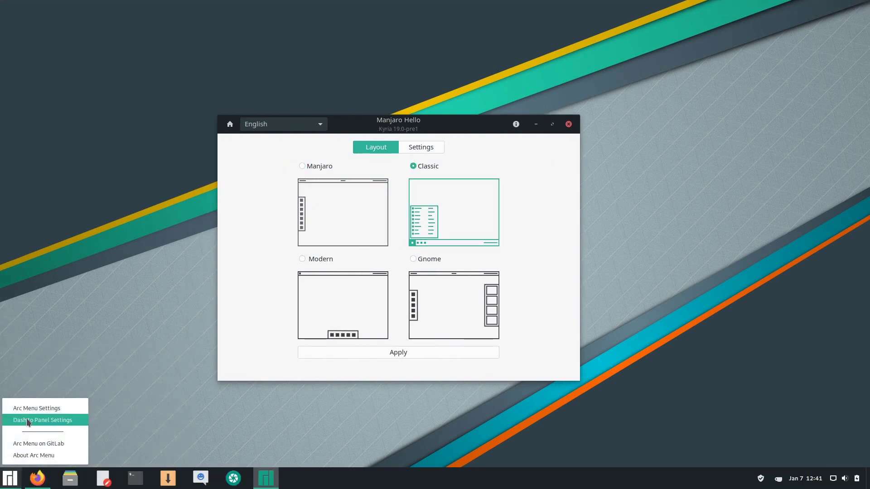
pyautogui.click(10, 481)
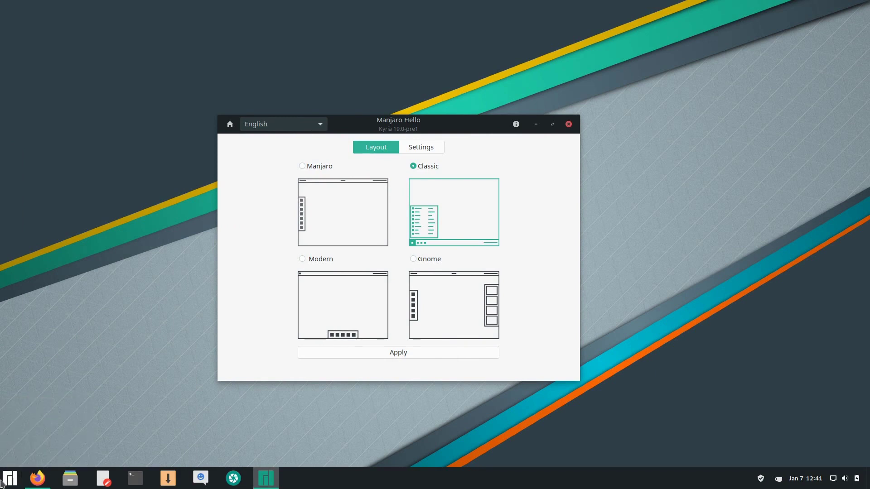
pyautogui.click(10, 482)
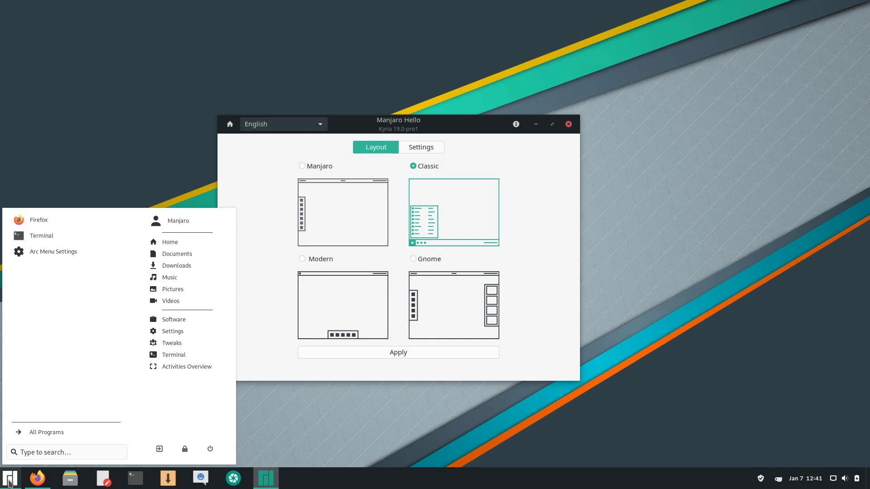
pyautogui.click(10, 482)
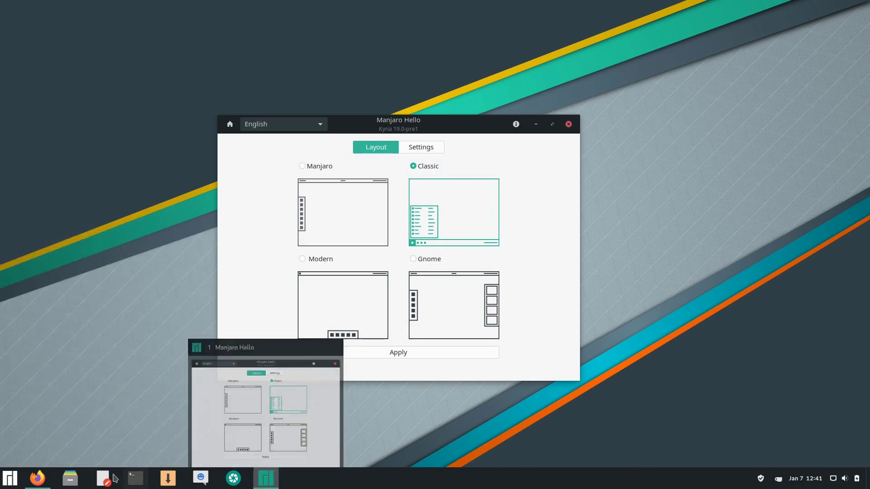
pyautogui.click(363, 329)
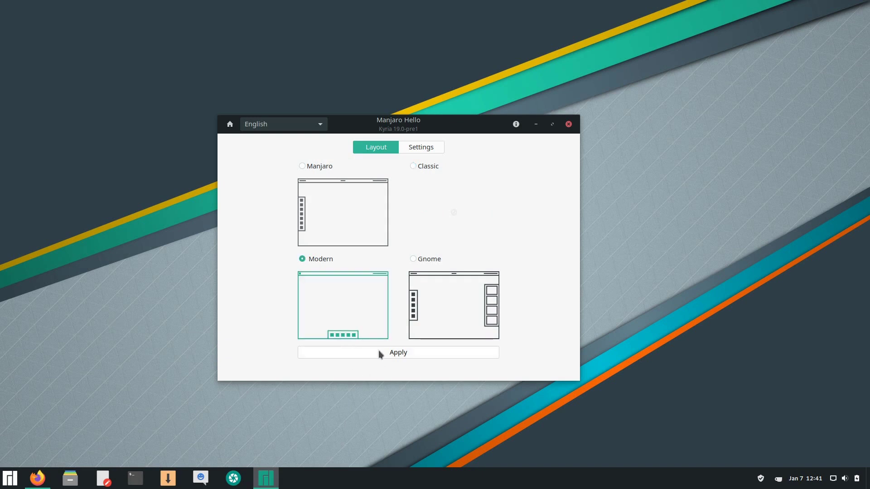
# Apply the Modern layout, check its dock menu, then apply the Gnome layout.
pyautogui.click(379, 351)
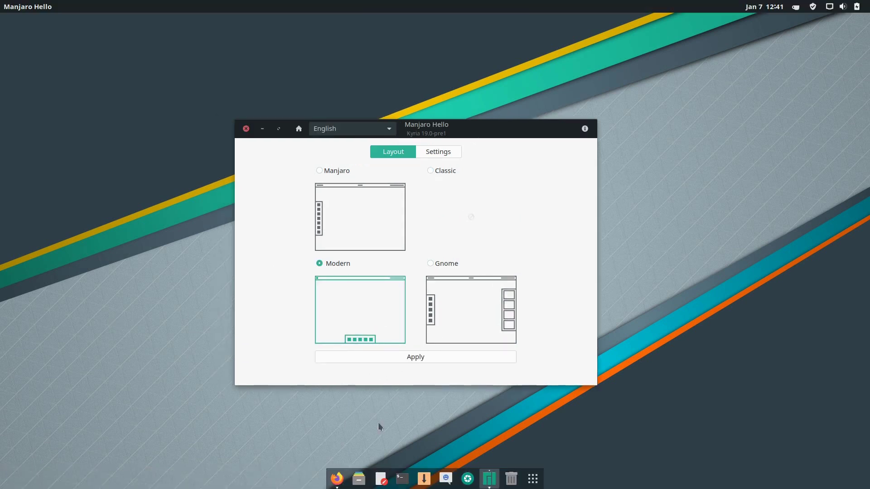
pyautogui.rightClick(533, 479)
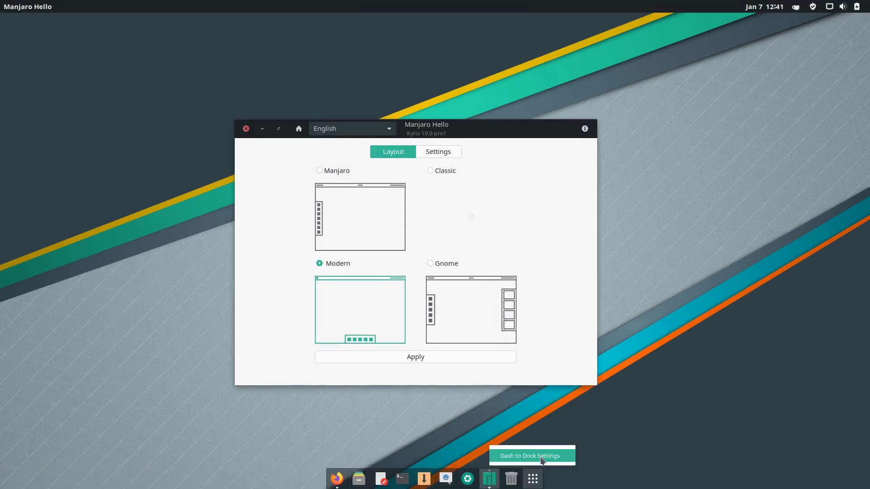
pyautogui.click(16, 224)
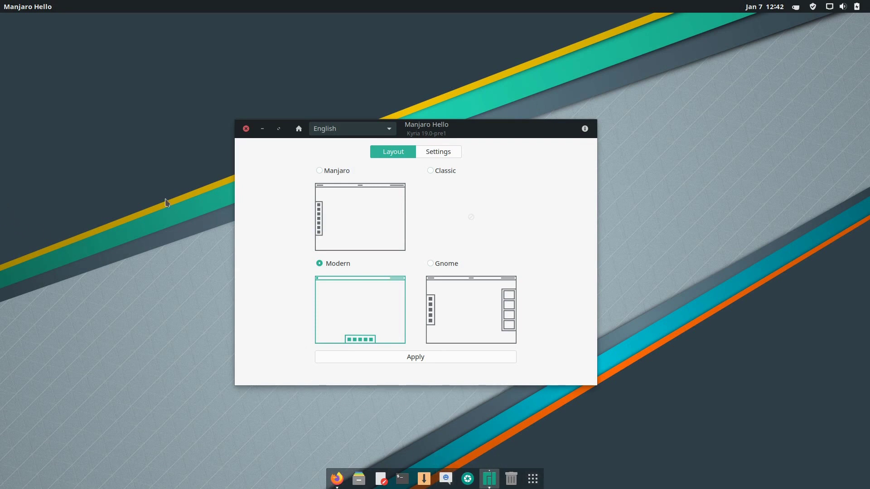
pyautogui.click(431, 263)
pyautogui.click(415, 357)
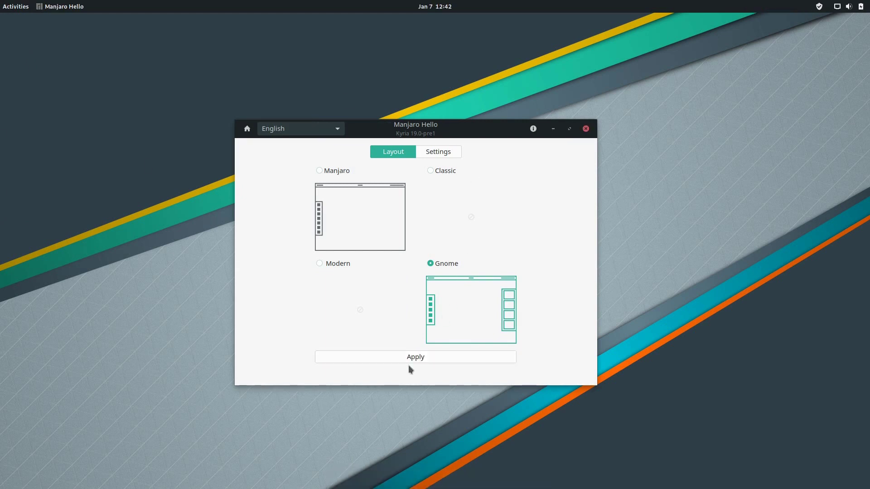
# Cycle through the layout options, reapply the Manjaro layout, and go to the Settings page.
pyautogui.click(1, 6)
pyautogui.click(430, 170)
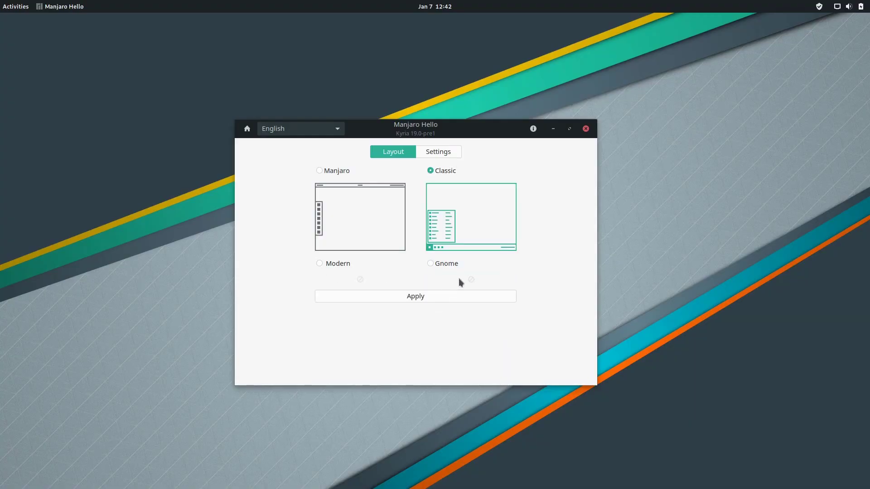
pyautogui.click(430, 264)
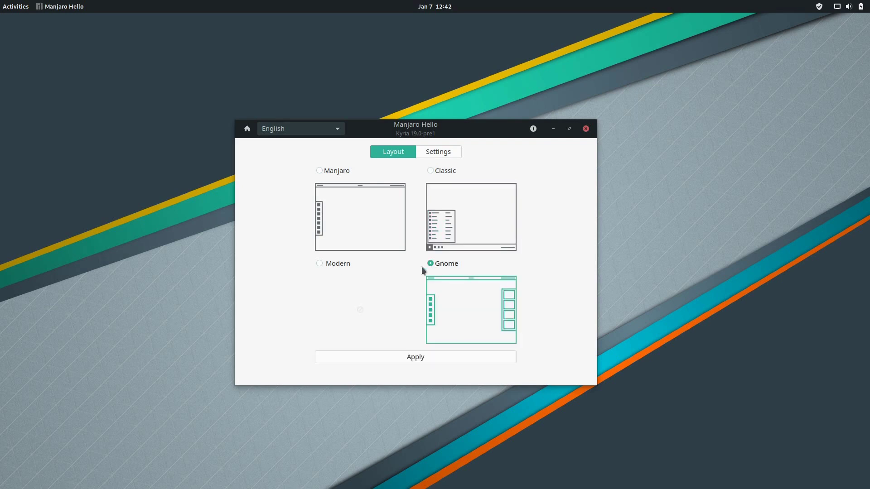
pyautogui.click(319, 263)
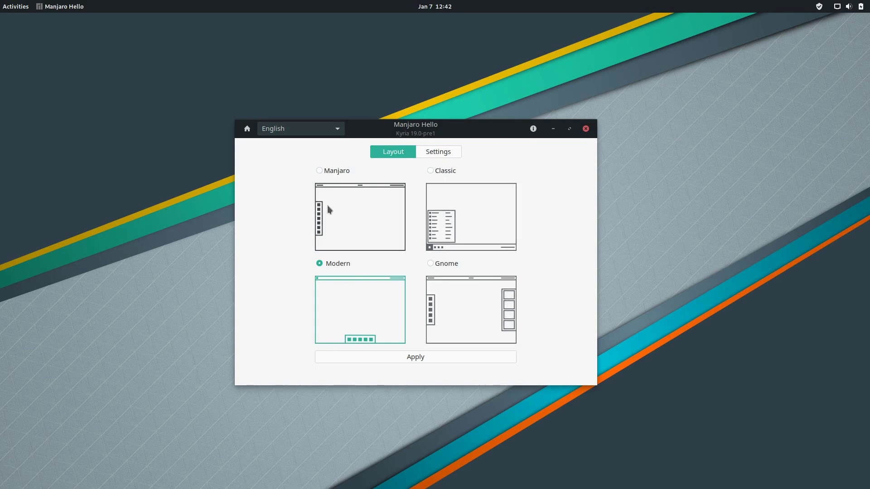
pyautogui.click(320, 171)
pyautogui.click(404, 356)
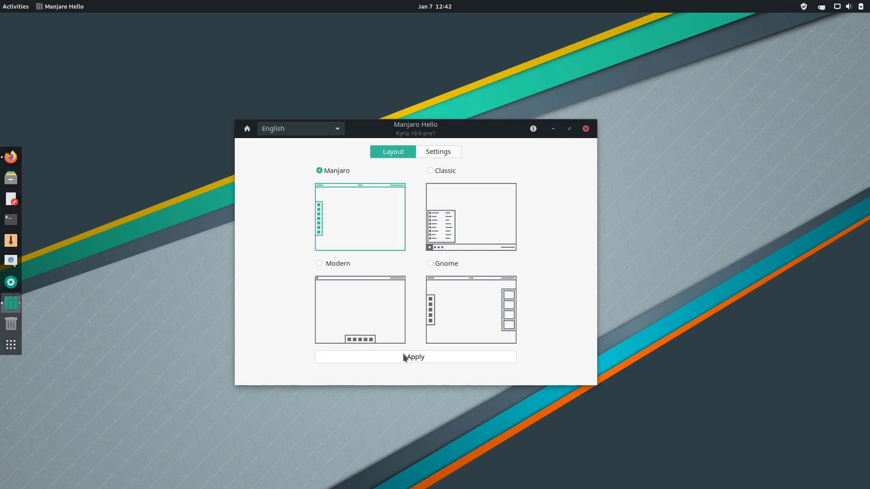
pyautogui.click(446, 154)
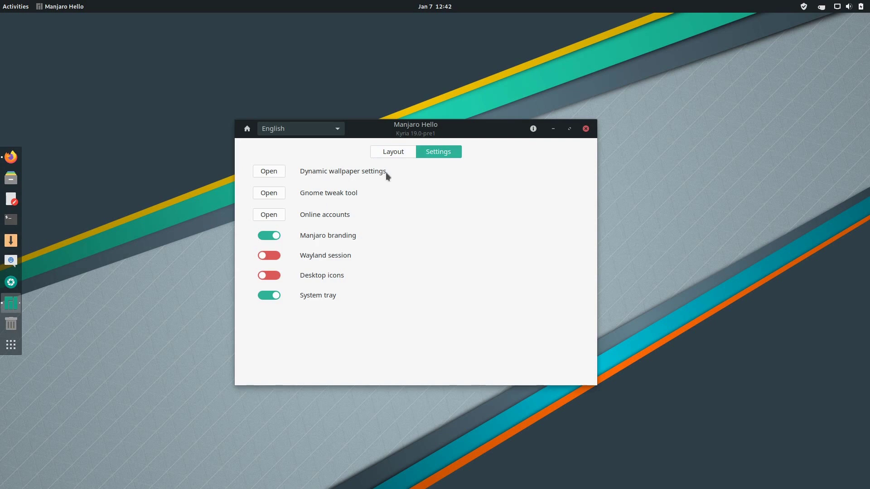
# Launch the Dynamic Wallpaper Editor and check its start time popover.
pyautogui.click(267, 171)
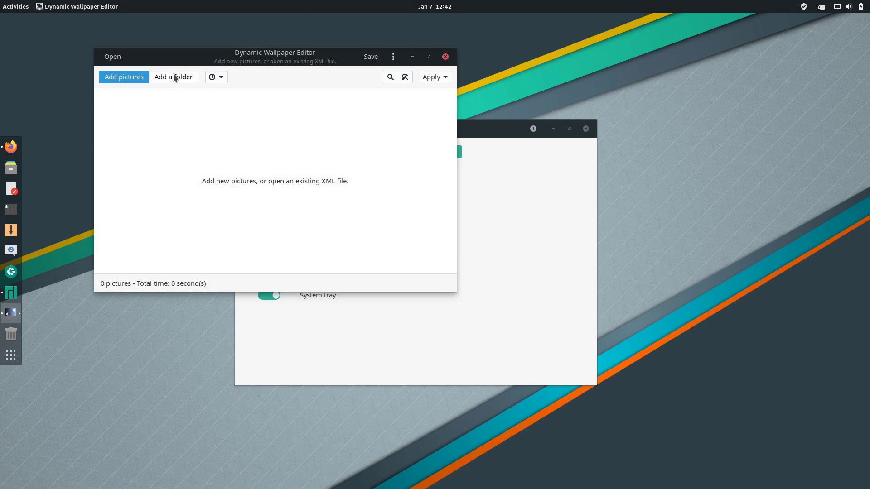
pyautogui.click(225, 77)
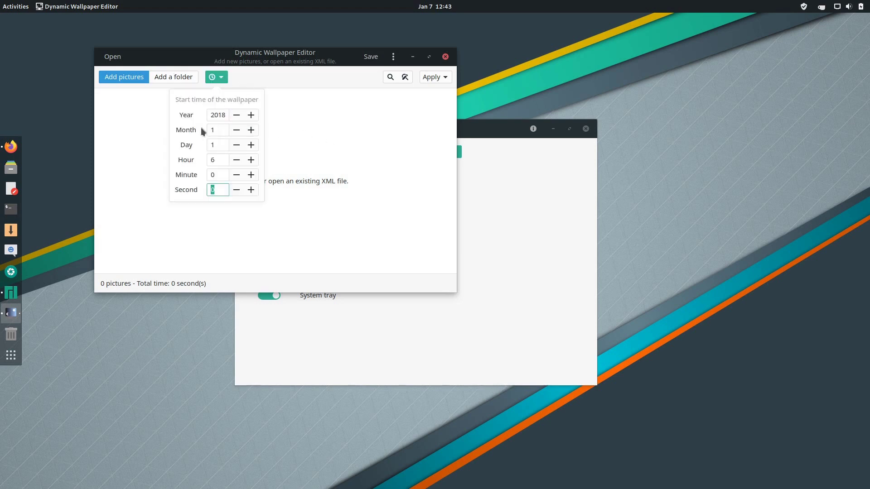
pyautogui.click(322, 136)
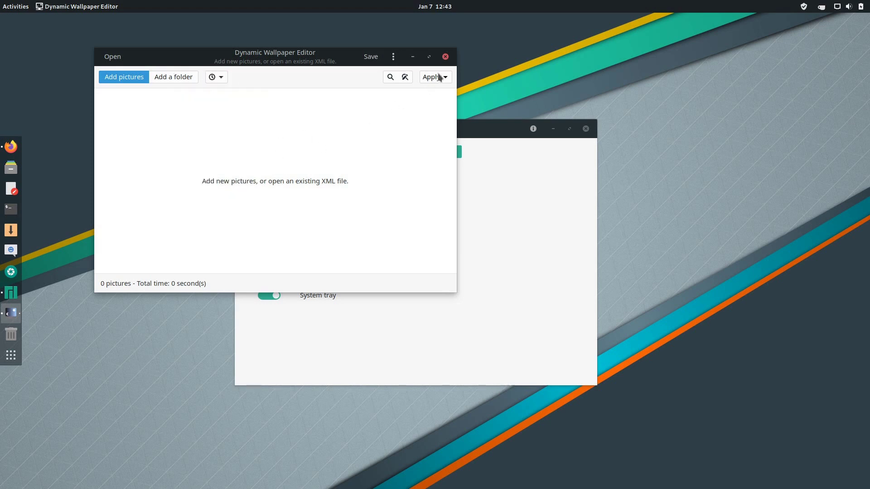
# Close the wallpaper editor and show the Extensions page in GNOME Tweaks.
pyautogui.click(446, 56)
pyautogui.click(271, 192)
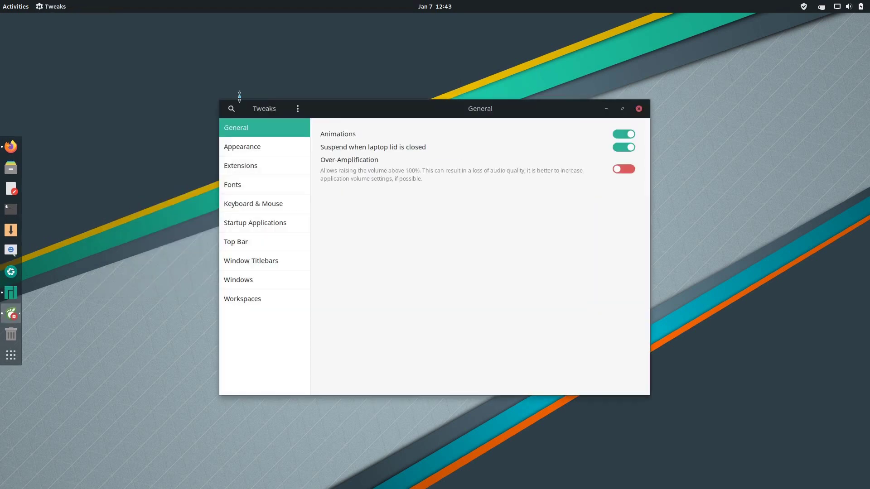
pyautogui.moveTo(351, 110); pyautogui.dragTo(344, 119)
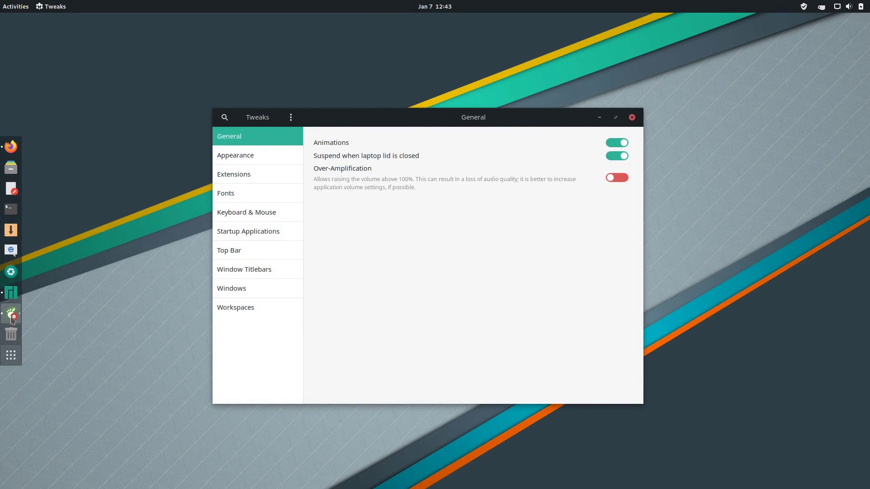
pyautogui.click(248, 180)
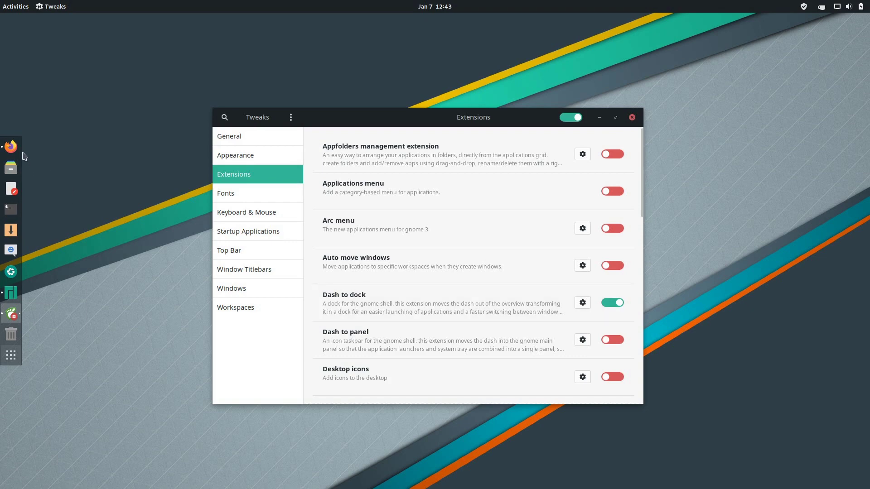
# Switch back and forth between Manjaro Hello's layout page and the Tweaks extensions window.
pyautogui.moveTo(307, 120); pyautogui.dragTo(428, 150)
pyautogui.click(331, 140)
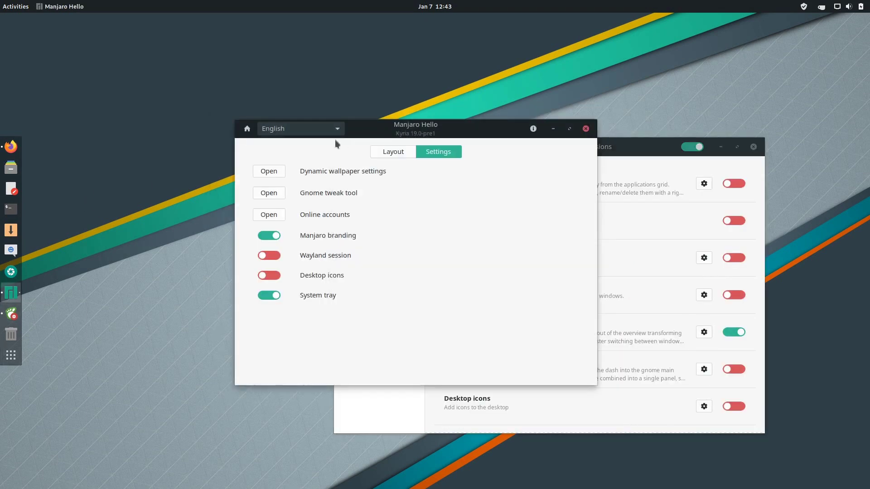
pyautogui.click(393, 152)
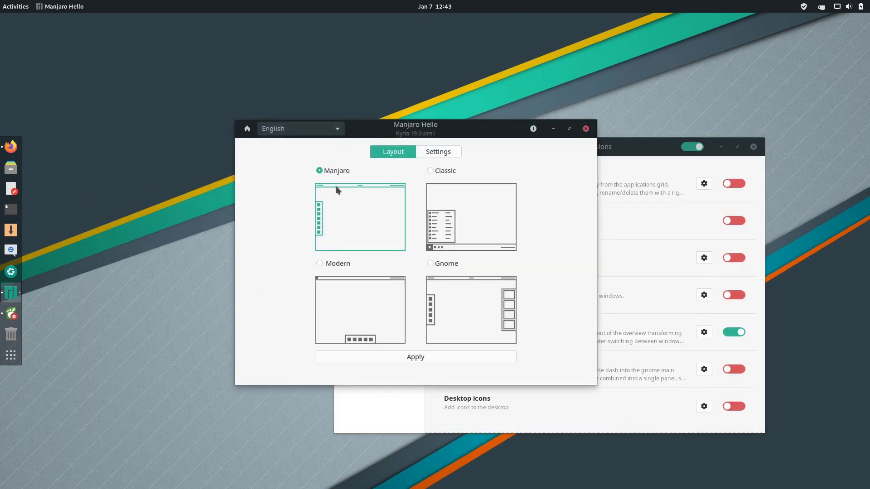
pyautogui.click(629, 158)
pyautogui.click(320, 201)
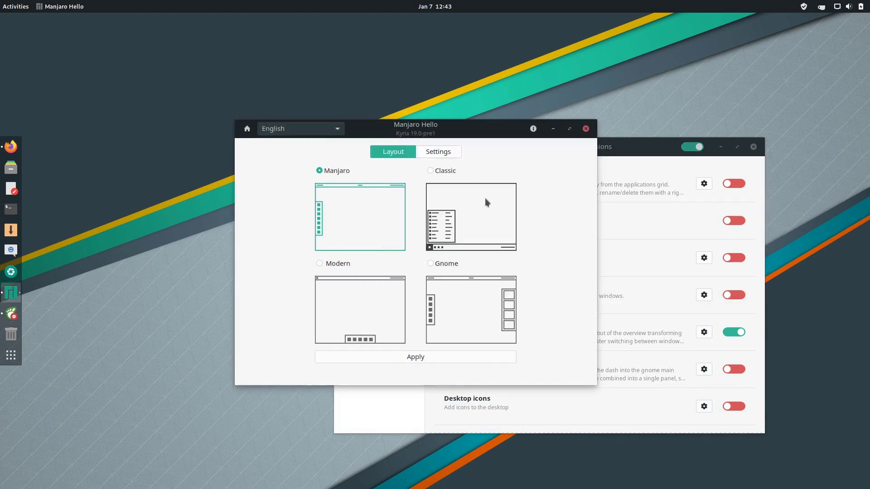
# Scroll the Tweaks extensions list, then bring up Firefox with the layout-switcher source.
pyautogui.click(645, 152)
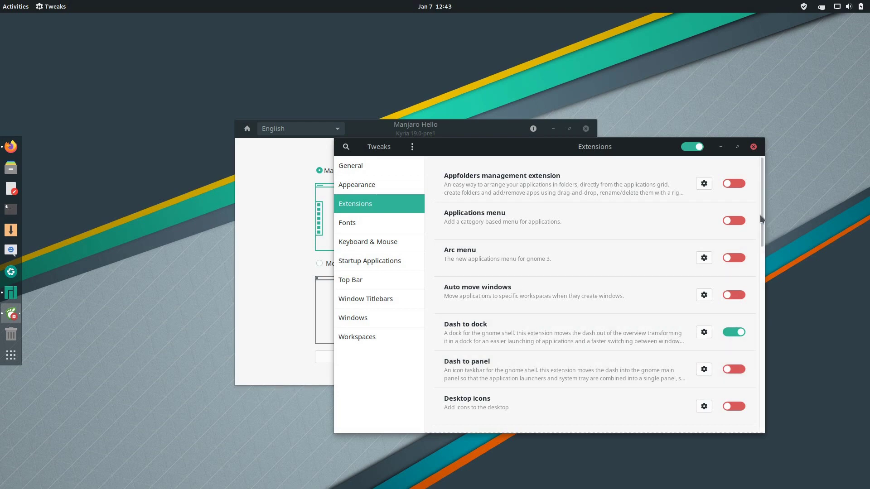
pyautogui.moveTo(761, 220); pyautogui.dragTo(760, 314)
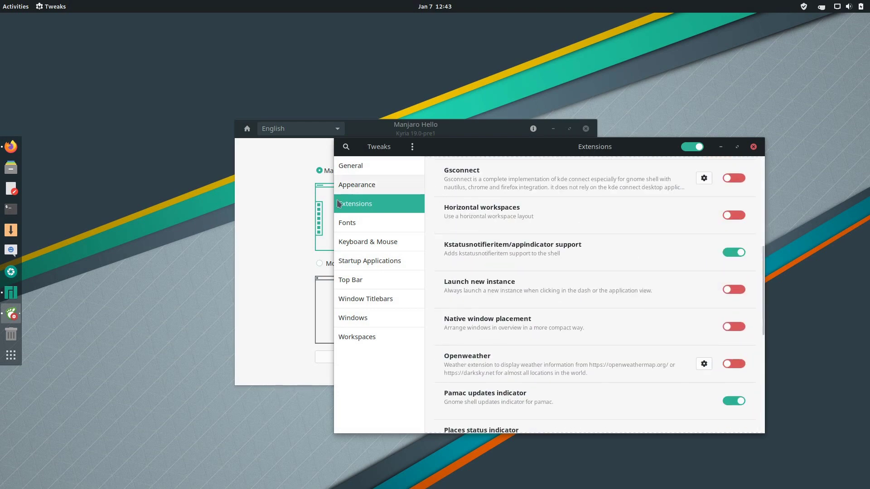
pyautogui.click(279, 202)
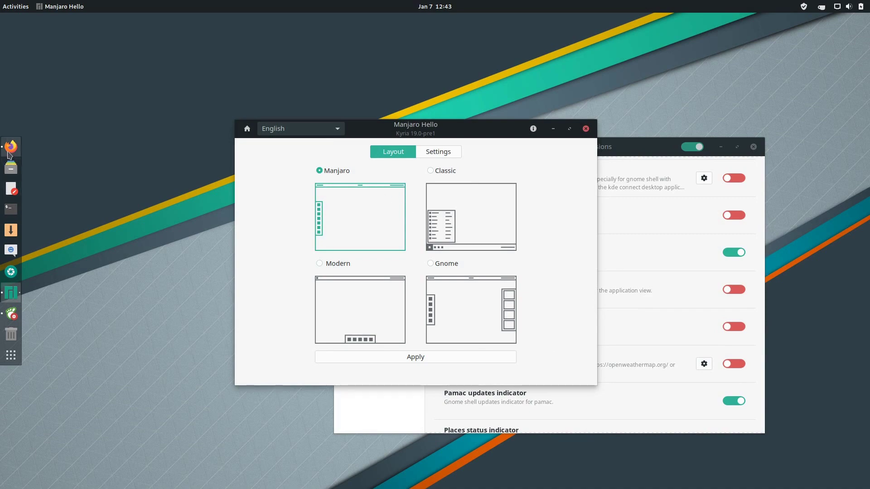
pyautogui.click(11, 147)
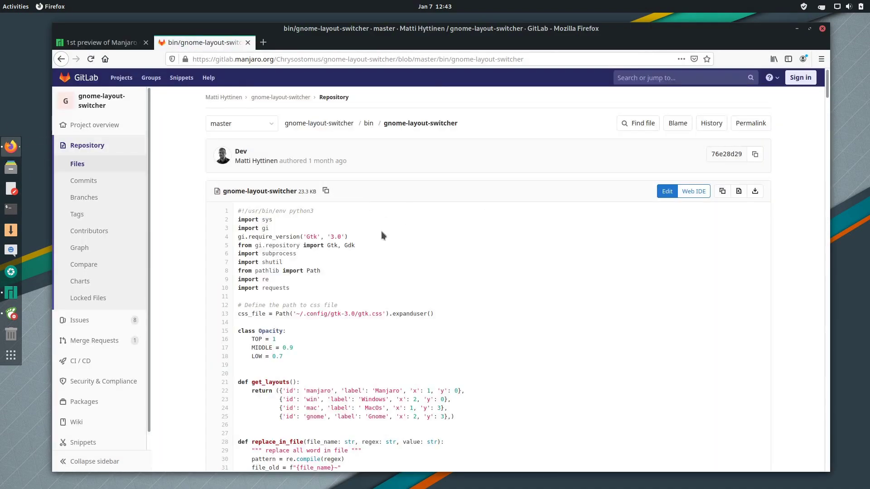
# Scroll down the gnome-layout-switcher source to the per-layout dock-position commands.
pyautogui.scroll(-6, 203, 225)
pyautogui.moveTo(826, 107); pyautogui.dragTo(809, 449)
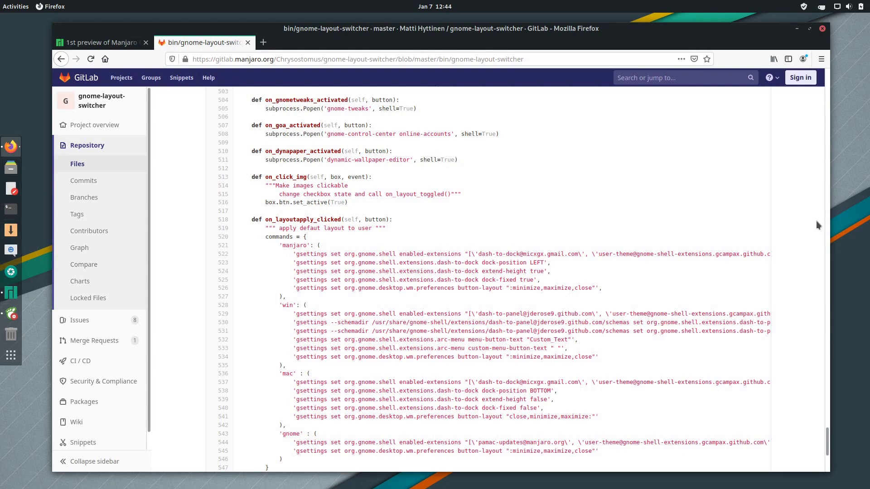
pyautogui.scroll(-3, 816, 223)
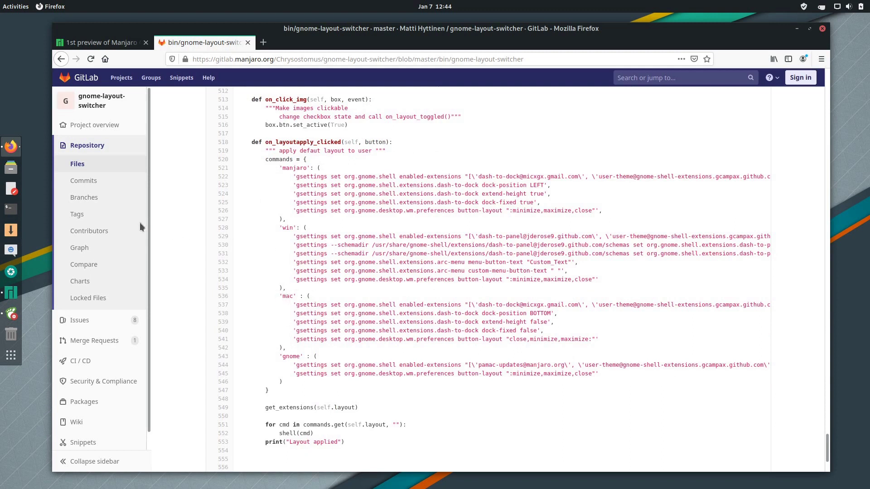
# Glance at Manjaro Hello, then highlight the BOTTOM and LEFT dock-position values in the source.
pyautogui.click(9, 295)
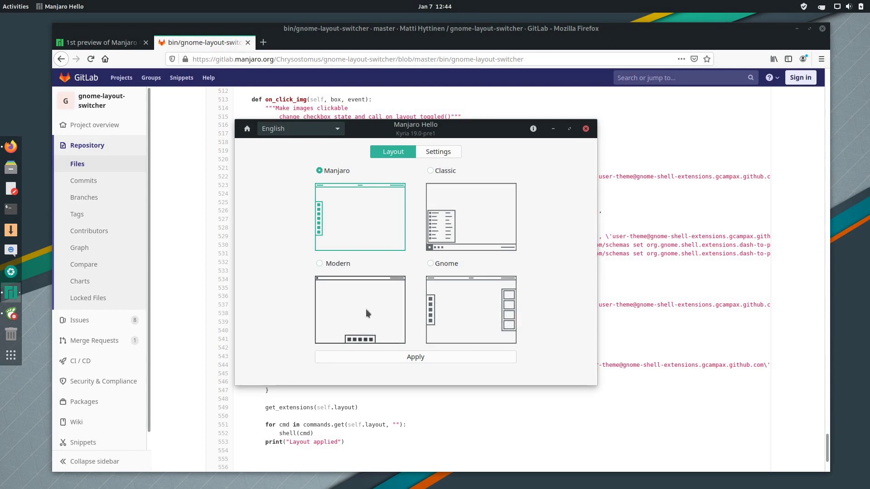
pyautogui.hotkey('alt', 'Tab')
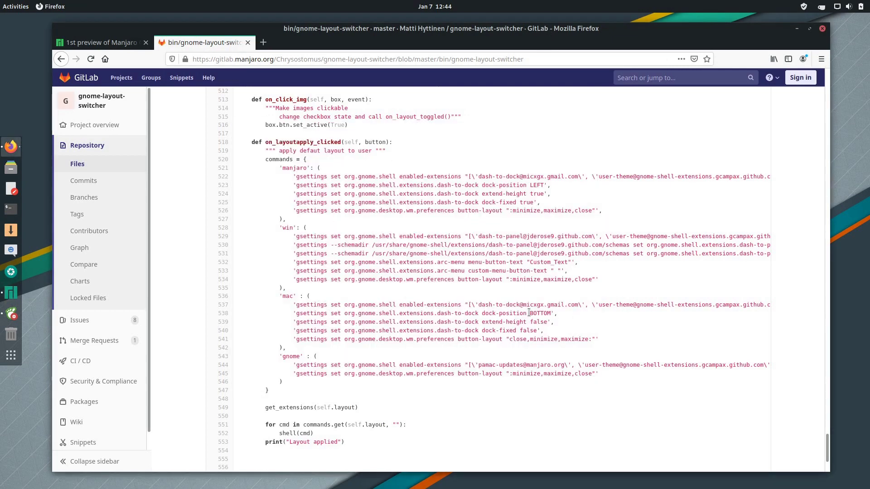
pyautogui.moveTo(530, 313); pyautogui.dragTo(549, 313)
pyautogui.moveTo(527, 184); pyautogui.dragTo(547, 186)
# Switch to the Manjaro Gnome preview forum tab and minimize Firefox.
pyautogui.moveTo(827, 447); pyautogui.dragTo(828, 420)
pyautogui.click(99, 42)
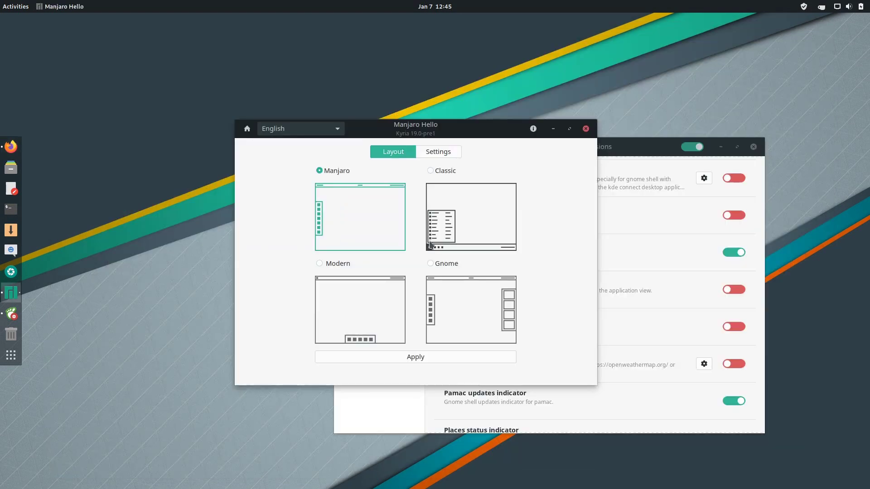
pyautogui.click(797, 28)
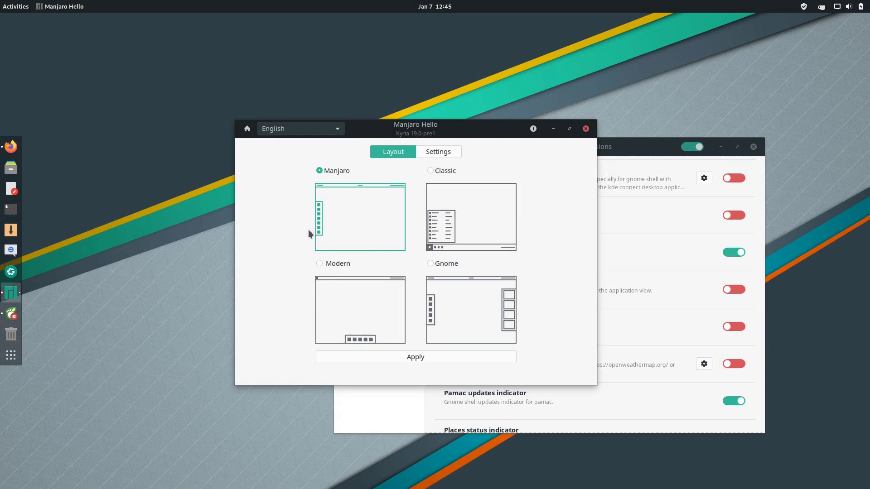
# Bring Manjaro Hello forward, switch it to its Settings page, and open Online accounts.
pyautogui.click(629, 161)
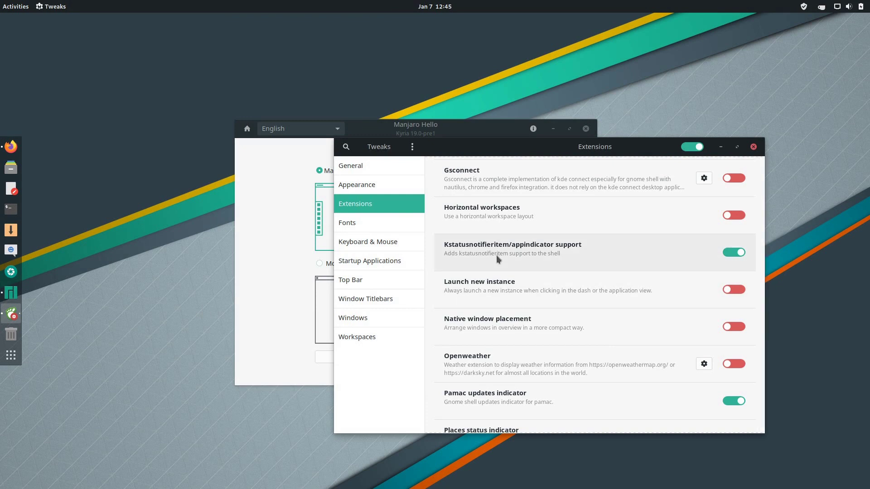
pyautogui.click(274, 244)
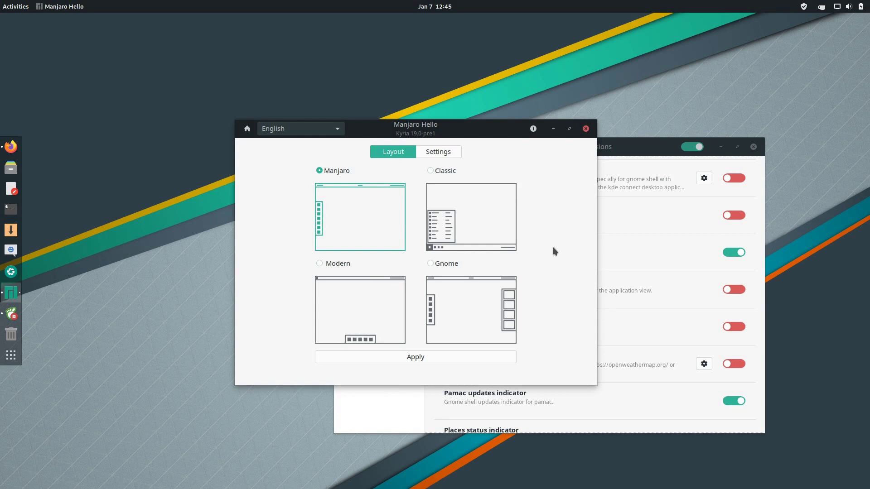
pyautogui.click(438, 152)
pyautogui.moveTo(431, 124); pyautogui.dragTo(421, 134)
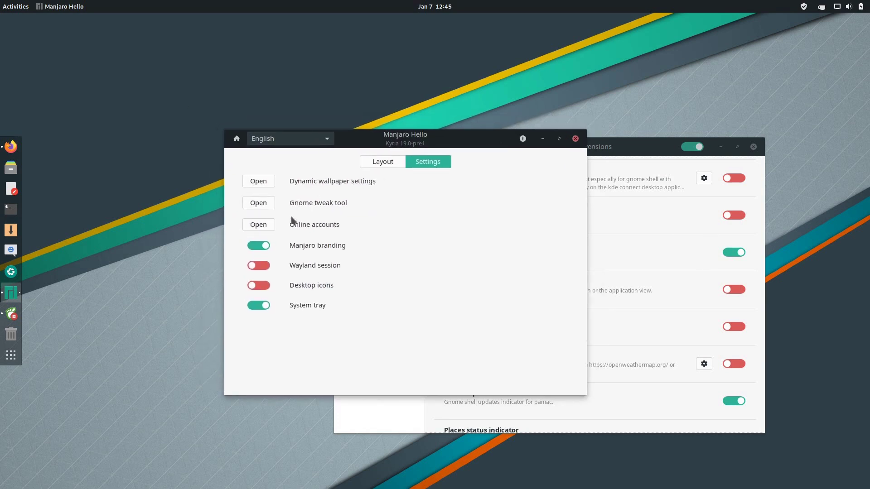
pyautogui.click(258, 225)
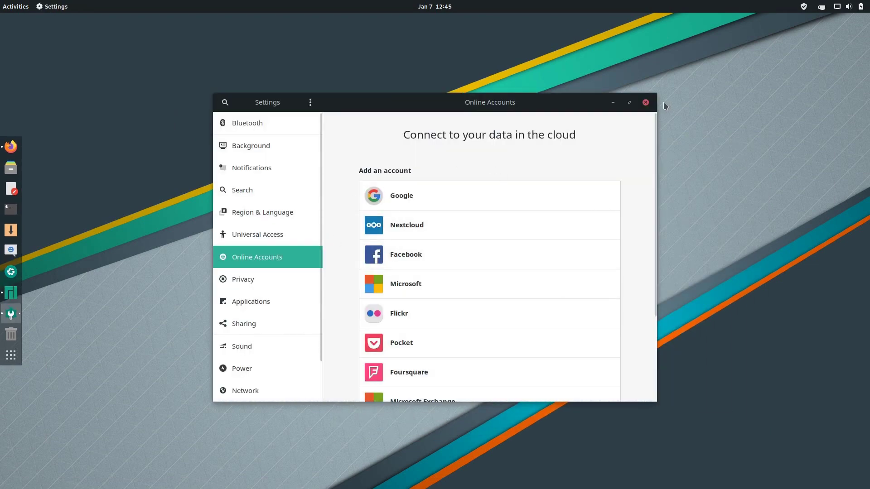
# Close the GNOME Settings Online Accounts window.
pyautogui.click(646, 102)
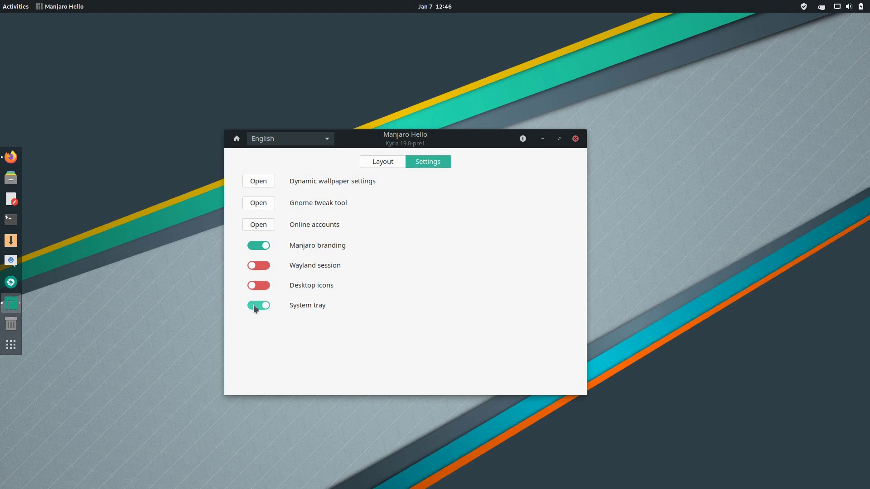
# Flip Manjaro Hello between its Layout and Settings pages, ending on Layout, and minimize Firefox.
pyautogui.click(390, 162)
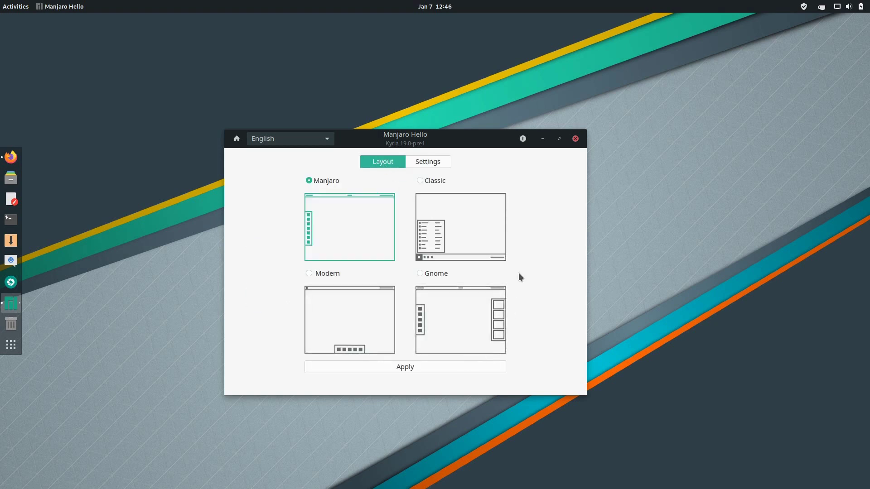
pyautogui.click(418, 162)
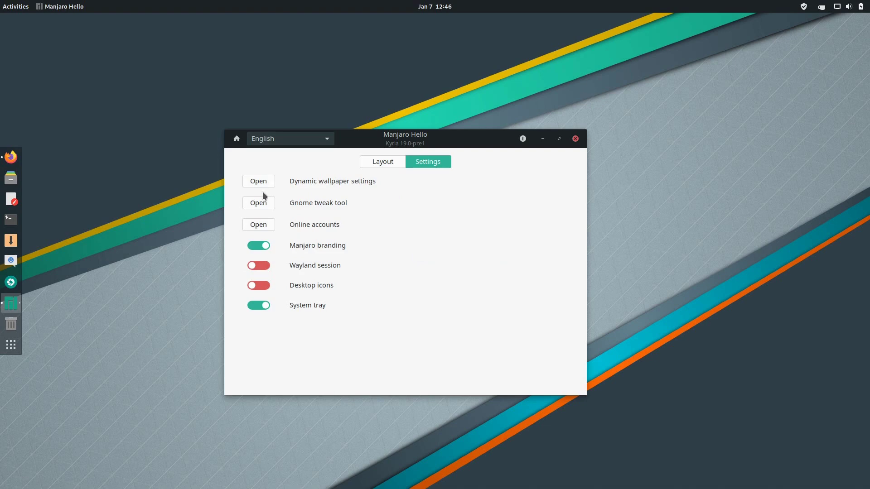
pyautogui.click(392, 161)
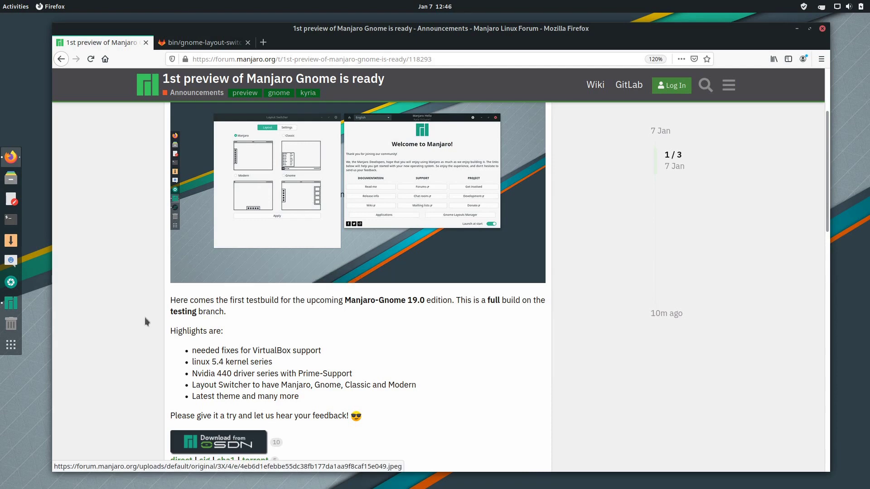
pyautogui.scroll(-3, 145, 317)
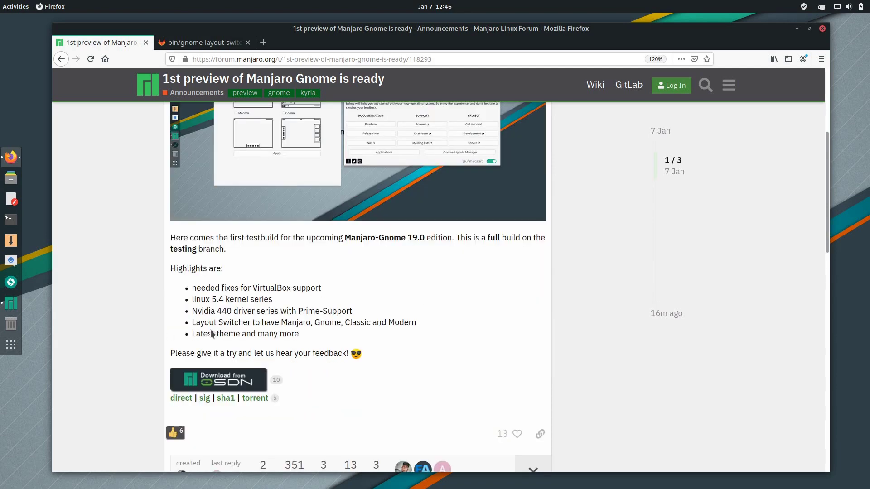
pyautogui.click(796, 29)
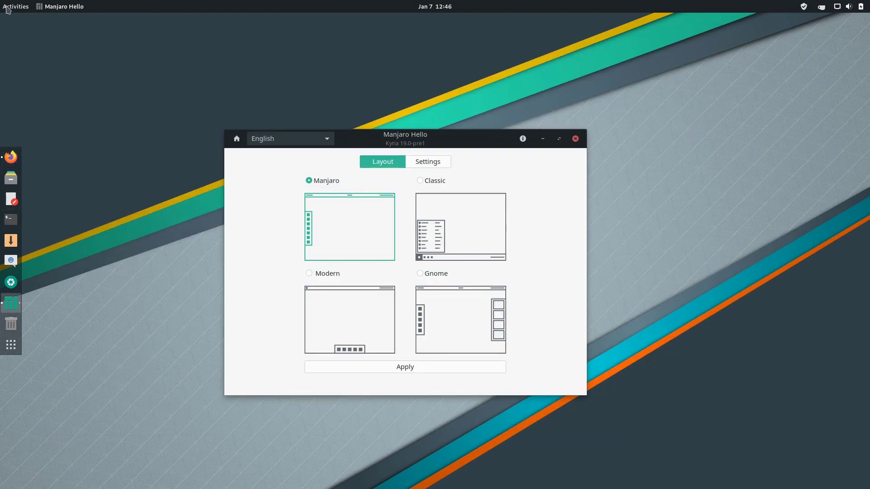
# Browse all installed applications in the app grid, then bring back the Firefox forum post.
pyautogui.moveTo(3, 4)
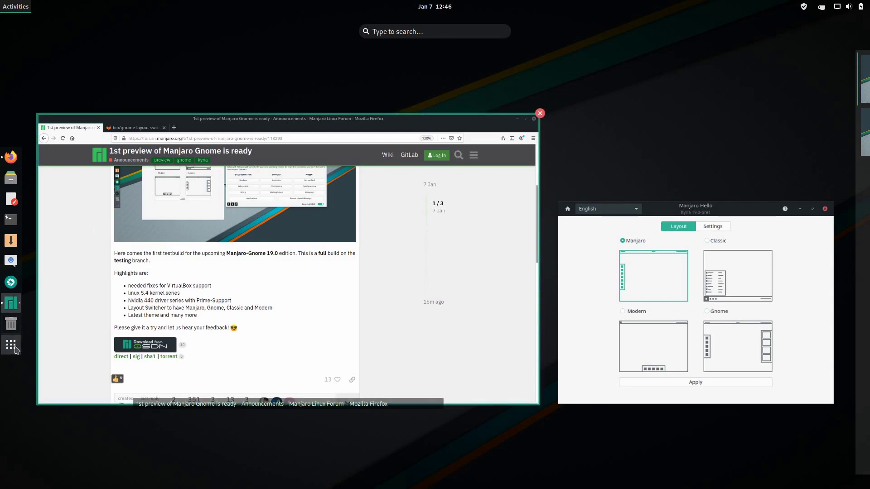
pyautogui.click(11, 345)
pyautogui.click(471, 467)
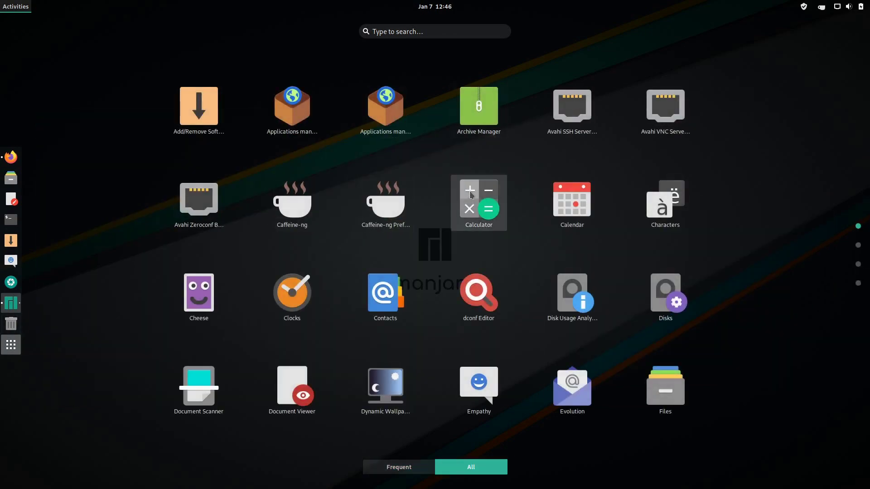
pyautogui.scroll(-1, 453, 202)
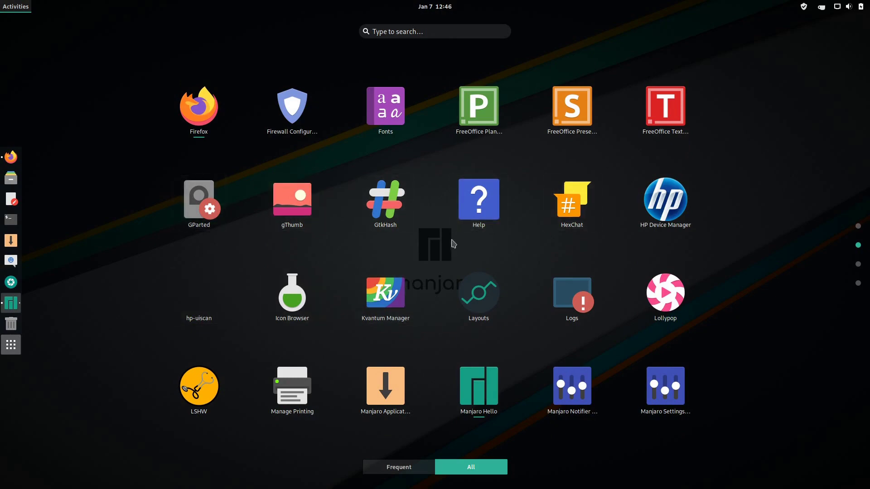
pyautogui.scroll(-1, 453, 244)
pyautogui.scroll(2, 434, 251)
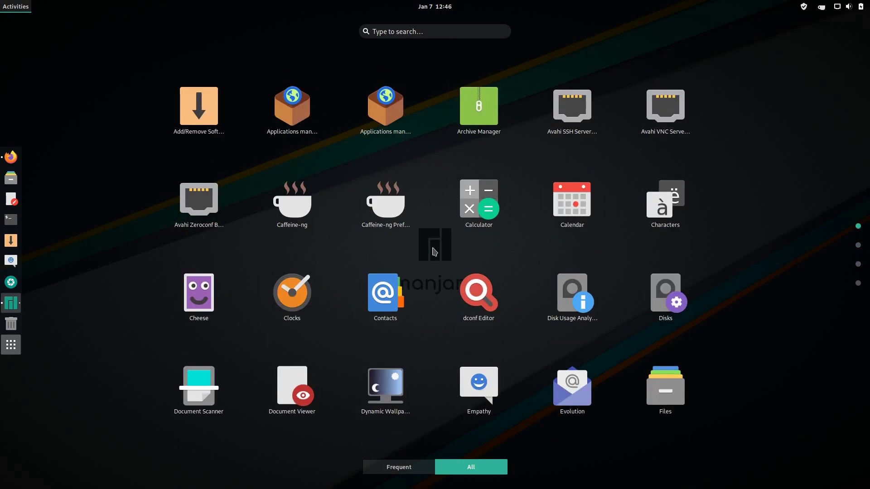
pyautogui.scroll(-1, 434, 251)
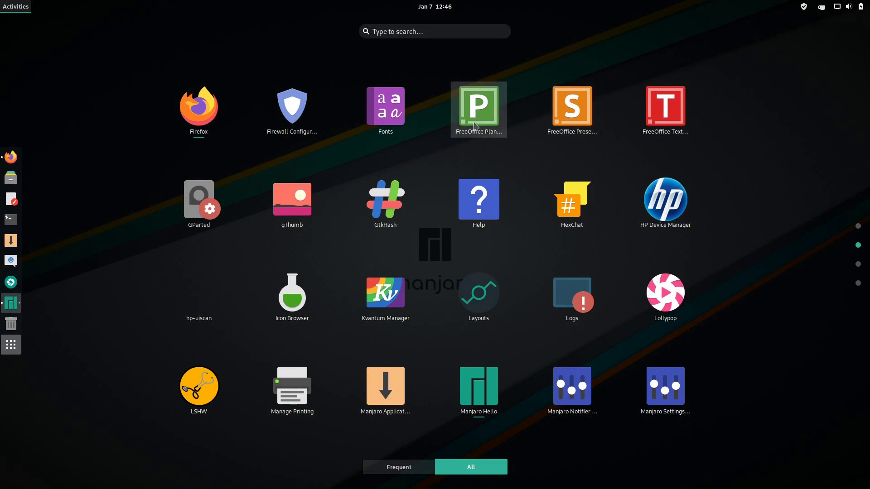
pyautogui.scroll(-2, 440, 195)
pyautogui.scroll(3, 441, 215)
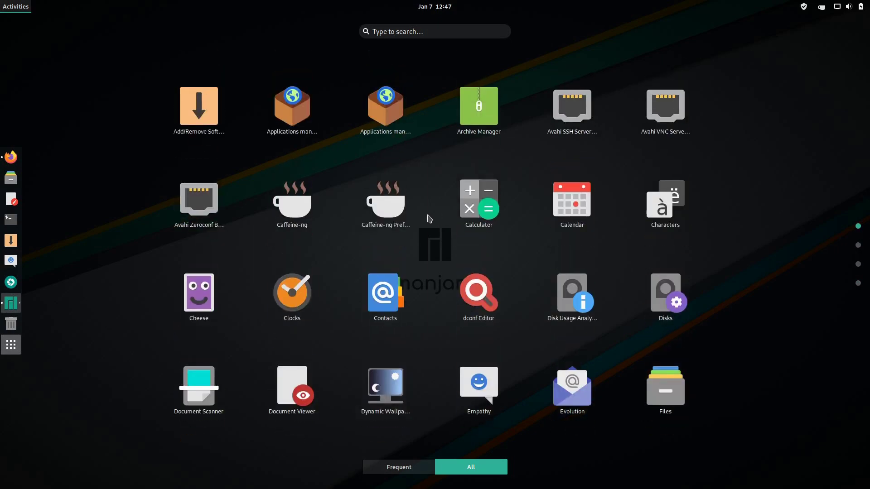
pyautogui.click(428, 218)
pyautogui.click(10, 157)
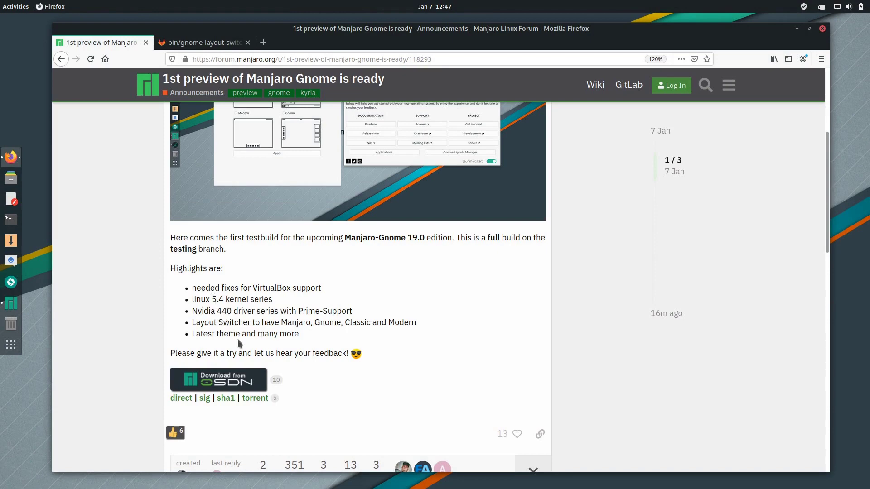
# Scroll the forum post to the top, minimize Firefox, and pick Classic then Modern layout.
pyautogui.scroll(4, 129, 294)
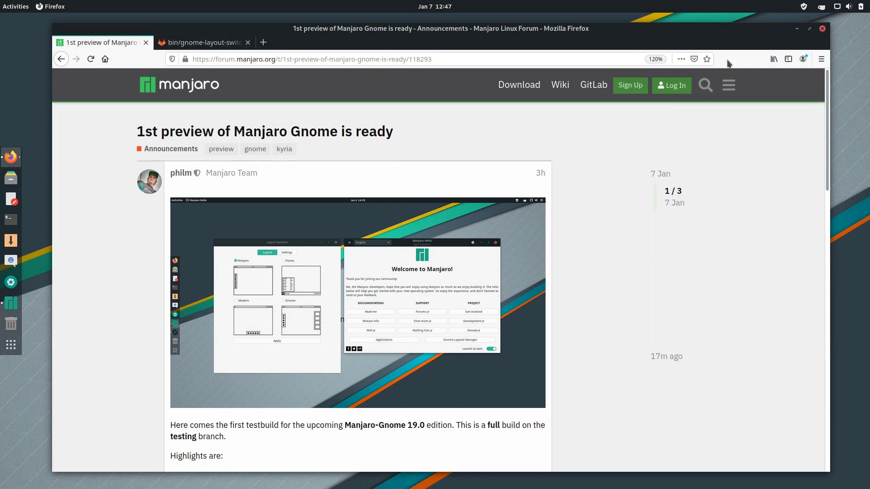
pyautogui.click(796, 28)
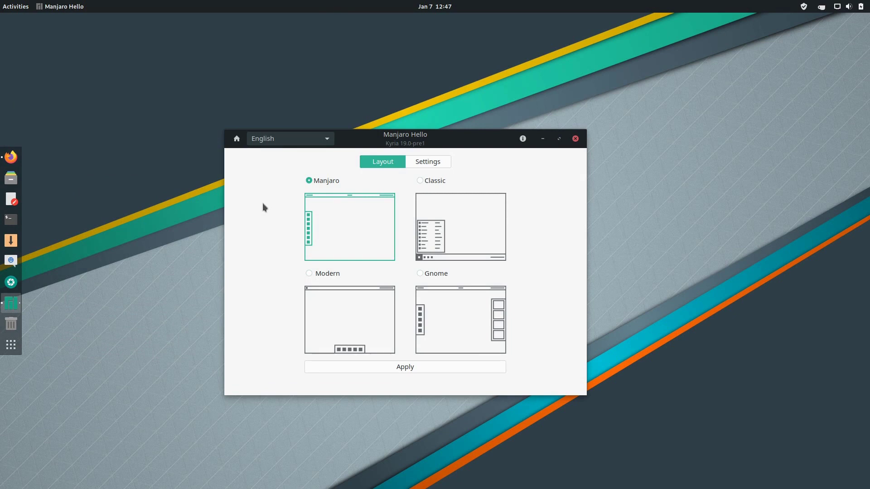
pyautogui.click(418, 179)
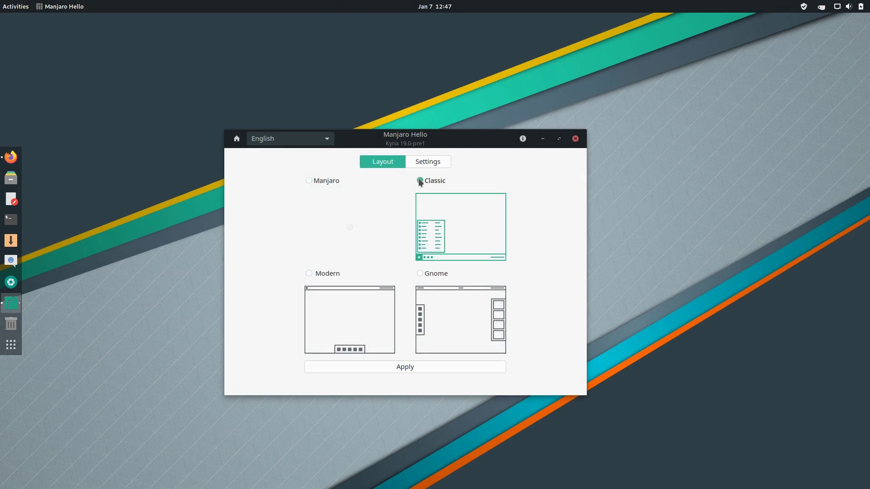
pyautogui.click(310, 273)
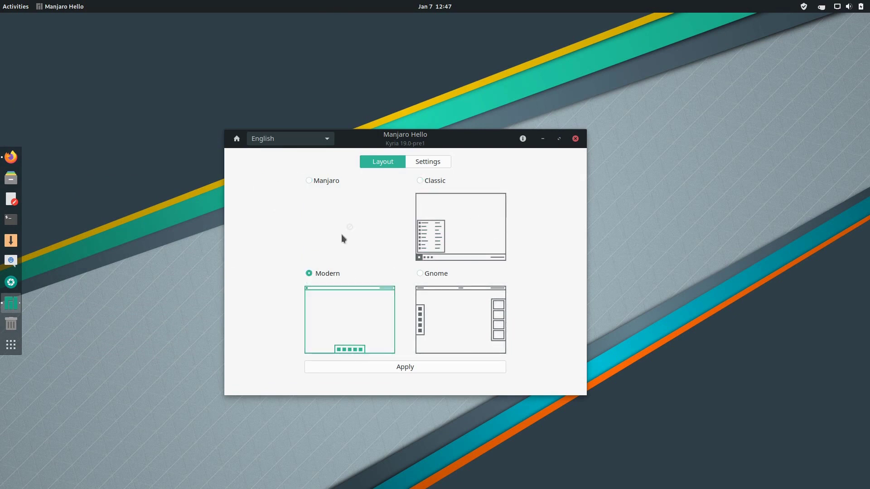